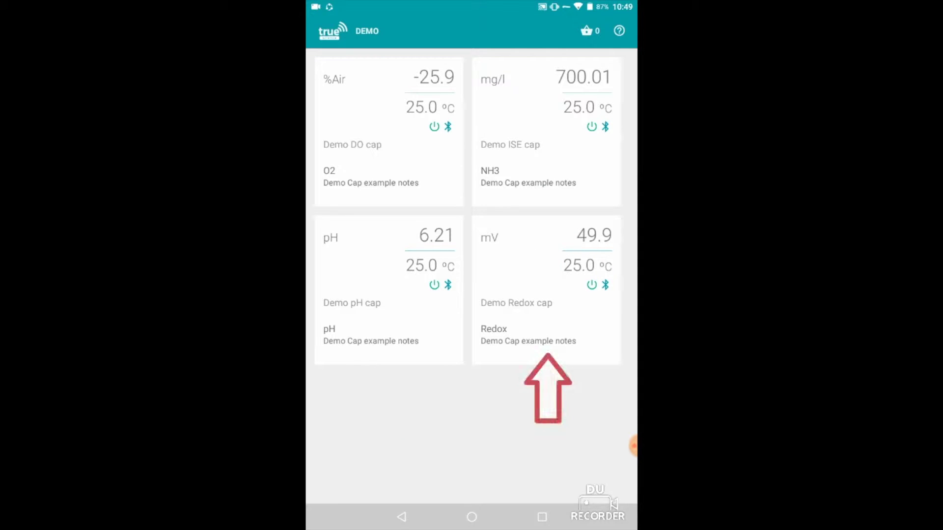
Save a Demo DO cap reading to the job and expand INSIDE READING in Jobs
{"action": "left_click", "coordinate": [389, 129]}
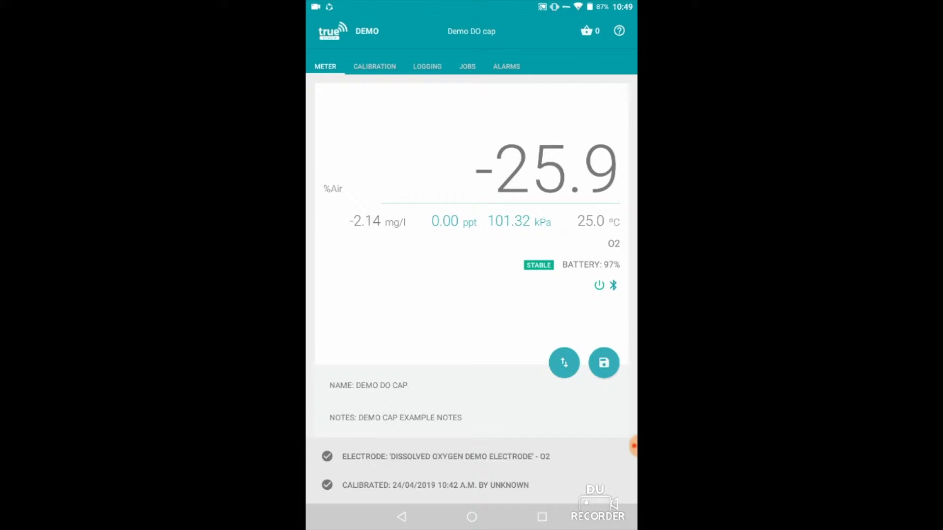
{"action": "left_click", "coordinate": [604, 362]}
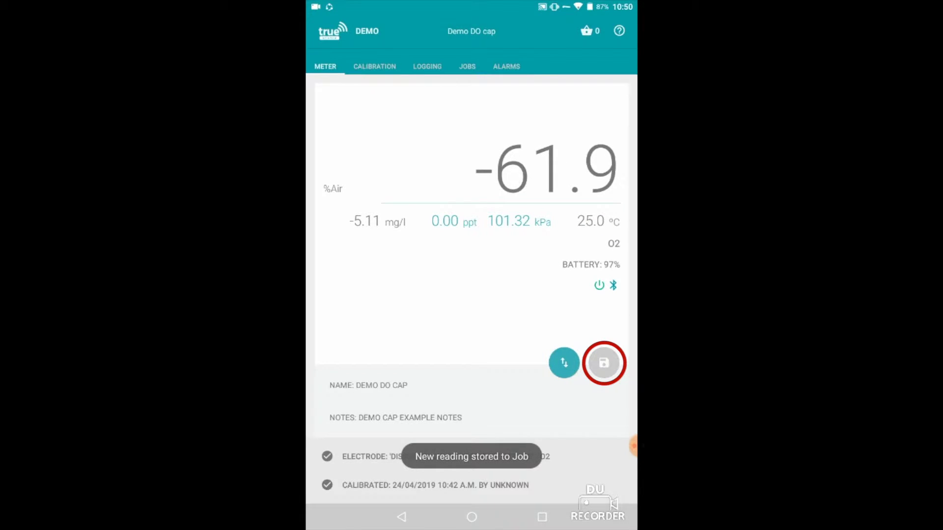
{"action": "left_click", "coordinate": [467, 66]}
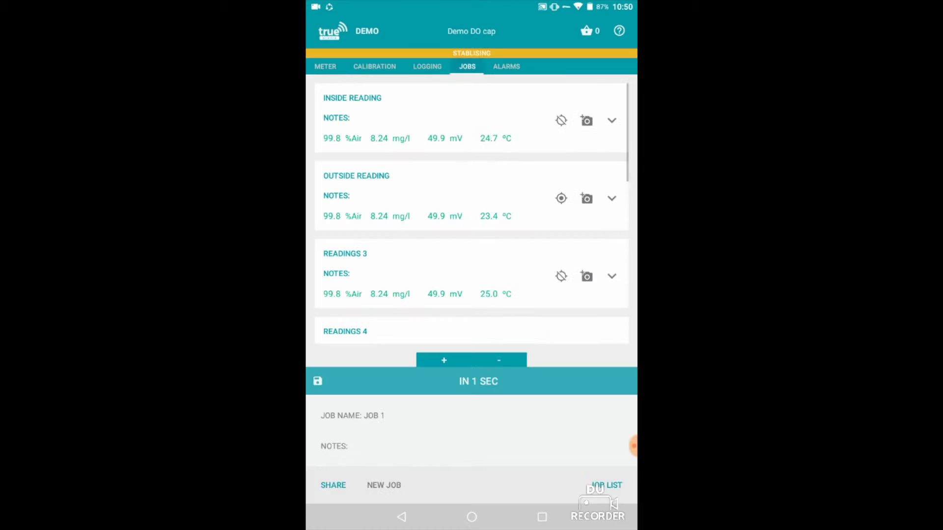
{"action": "left_click", "coordinate": [611, 120]}
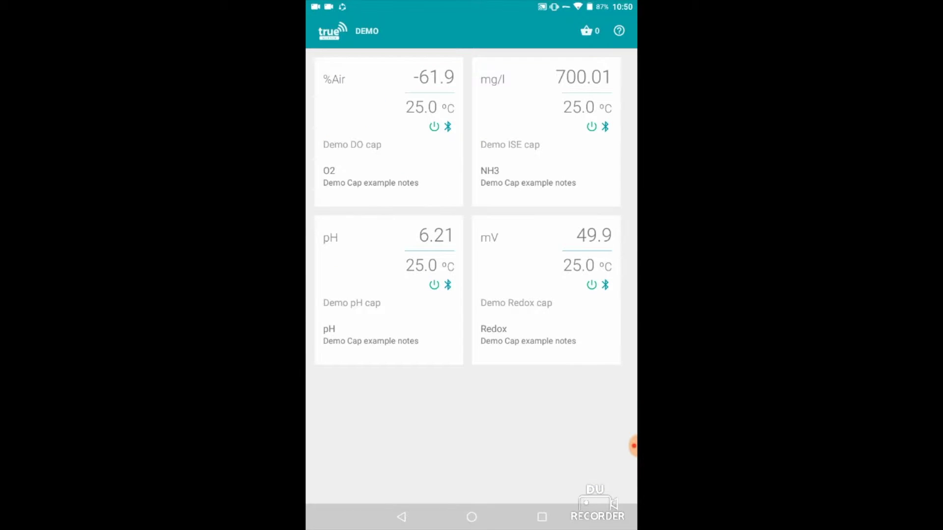
Start logging Demo ISE cap on the LOGGING chart with a 20-second interval
{"action": "left_click", "coordinate": [545, 129]}
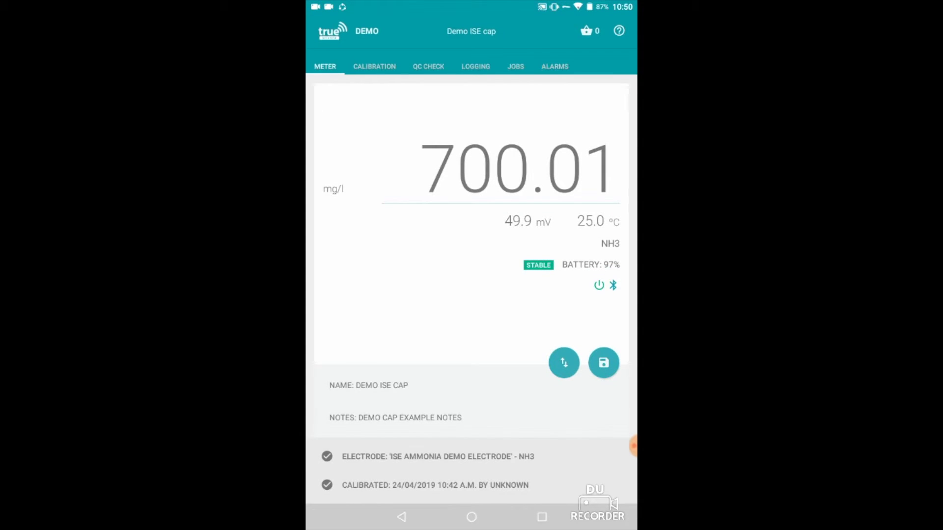
{"action": "left_click", "coordinate": [475, 66]}
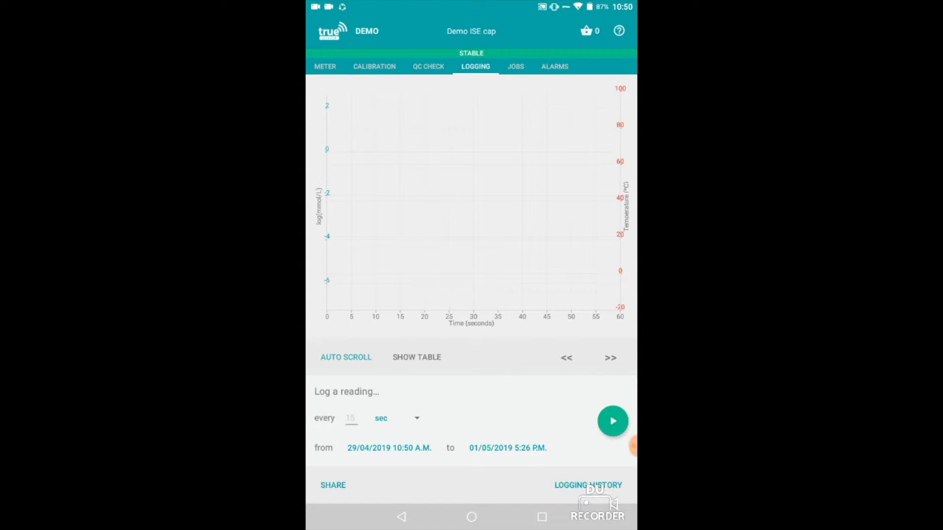
{"action": "left_click", "coordinate": [350, 419]}
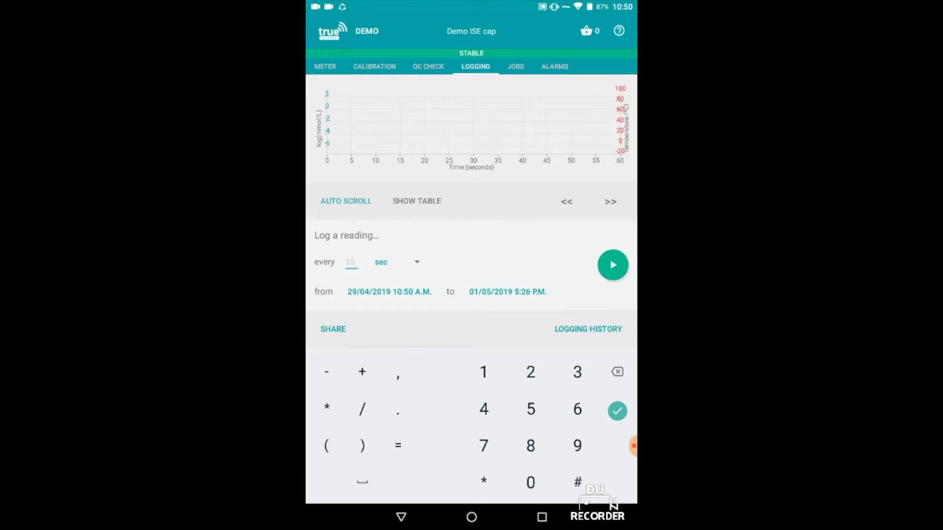
{"action": "type", "text": "20"}
{"action": "left_click", "coordinate": [617, 410]}
{"action": "left_click", "coordinate": [613, 265]}
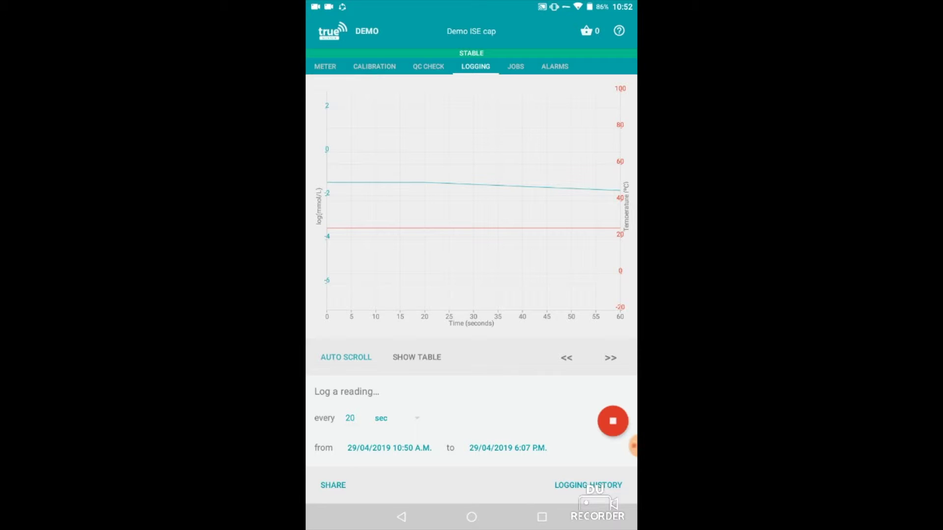
Show the ISE log as a table, stop logging, and view Demo pH cap calibration and alarms
{"action": "left_click", "coordinate": [417, 357]}
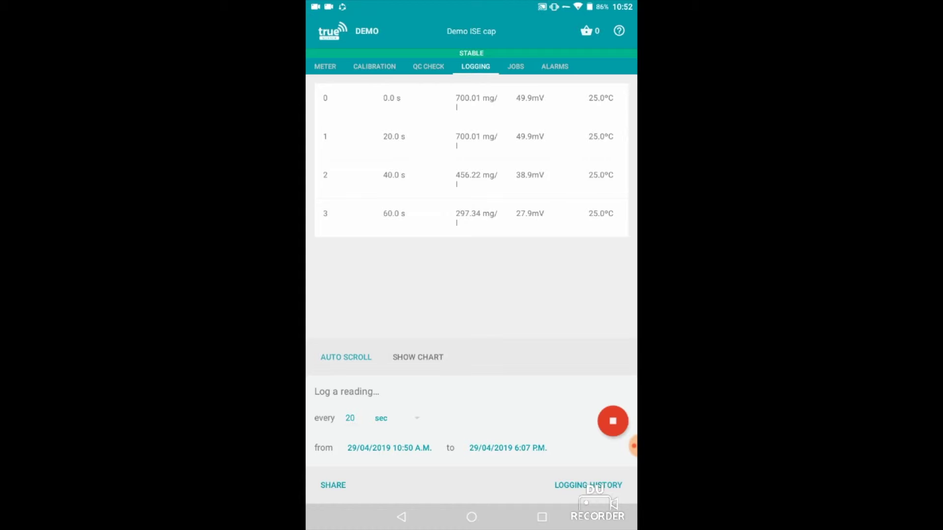
{"action": "left_click", "coordinate": [613, 420]}
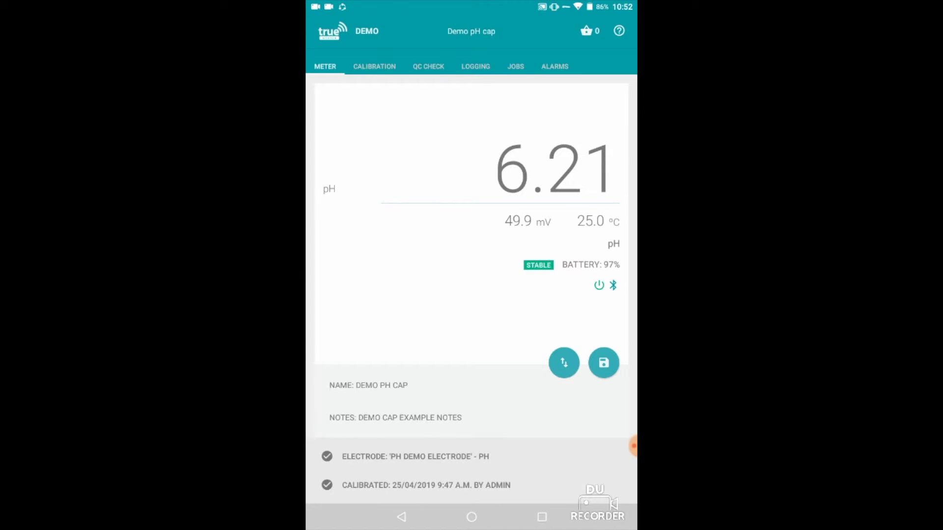
{"action": "left_click", "coordinate": [374, 67]}
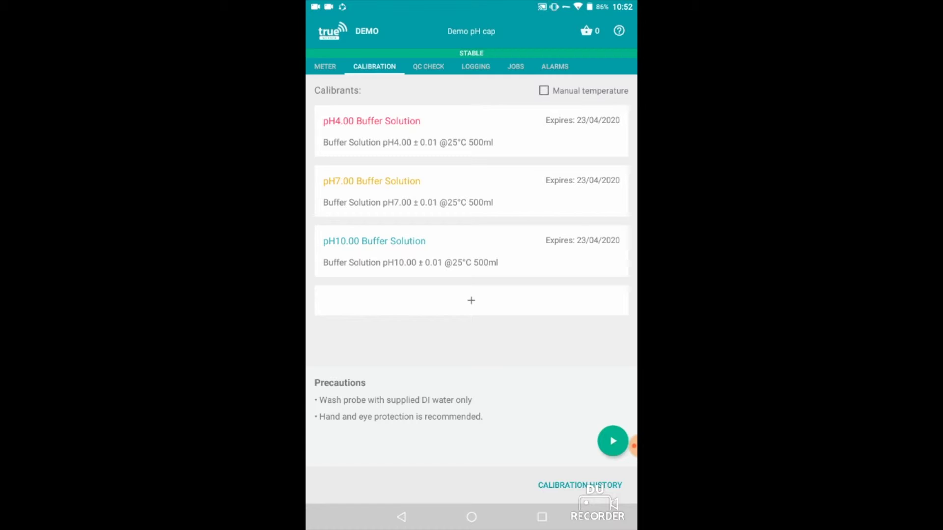
{"action": "left_click", "coordinate": [554, 67]}
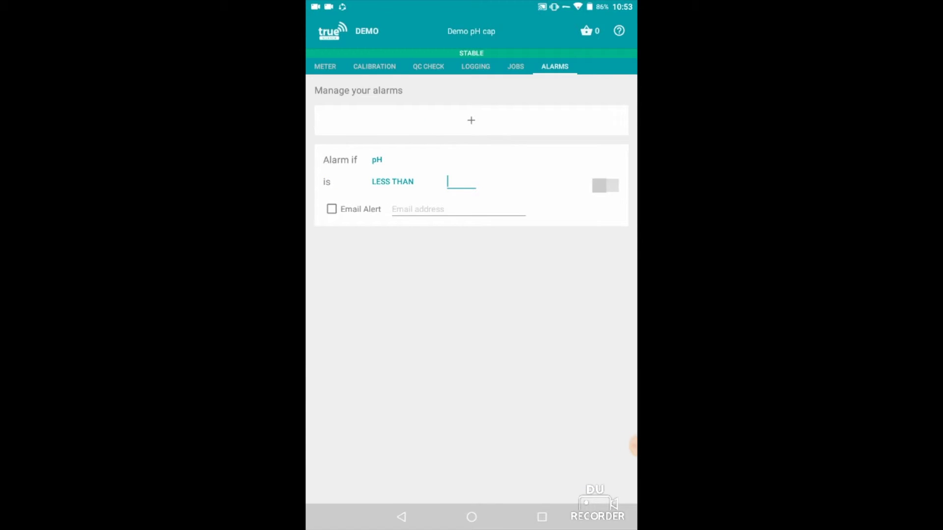
Enable a GREATER THAN 7 pH alarm with Email Alert, then dismiss the triggered alarm
{"action": "left_click", "coordinate": [392, 181]}
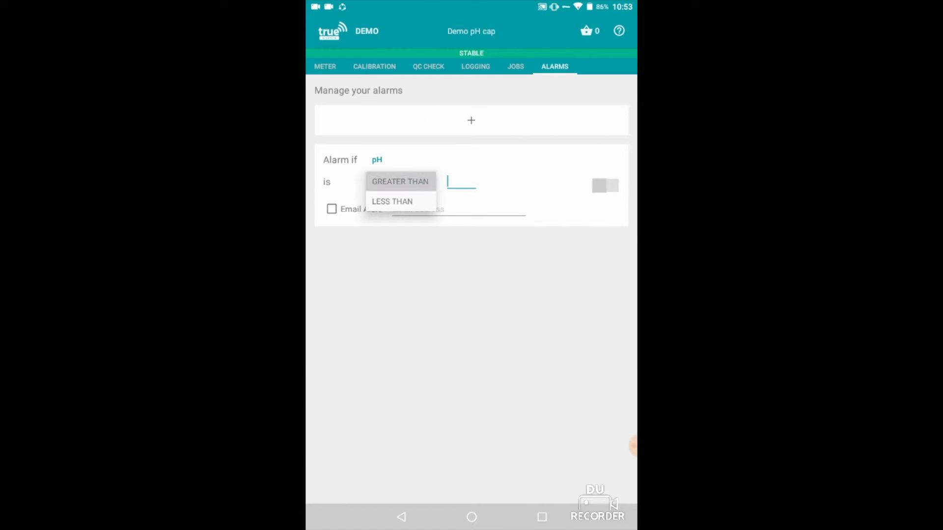
{"action": "left_click", "coordinate": [401, 182]}
{"action": "left_click", "coordinate": [461, 181]}
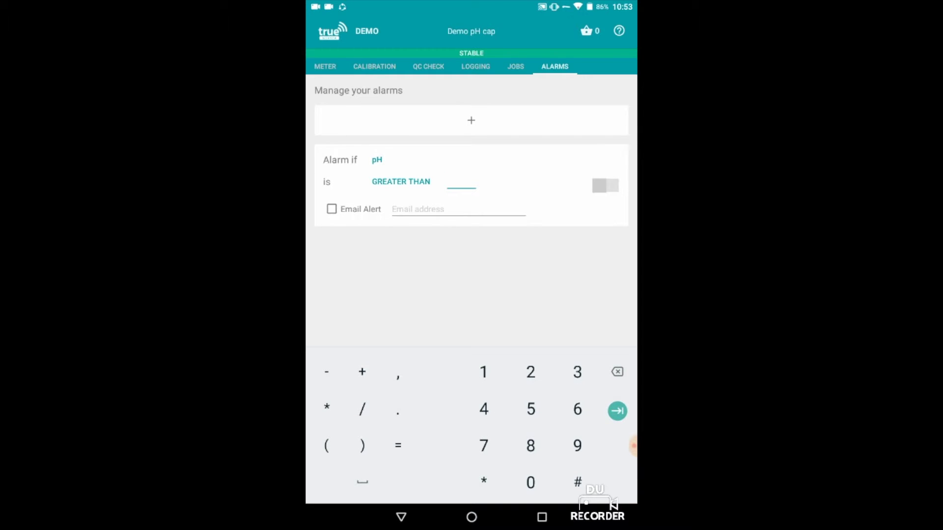
{"action": "left_click", "coordinate": [483, 446]}
{"action": "left_click", "coordinate": [332, 209]}
{"action": "left_click", "coordinate": [605, 185]}
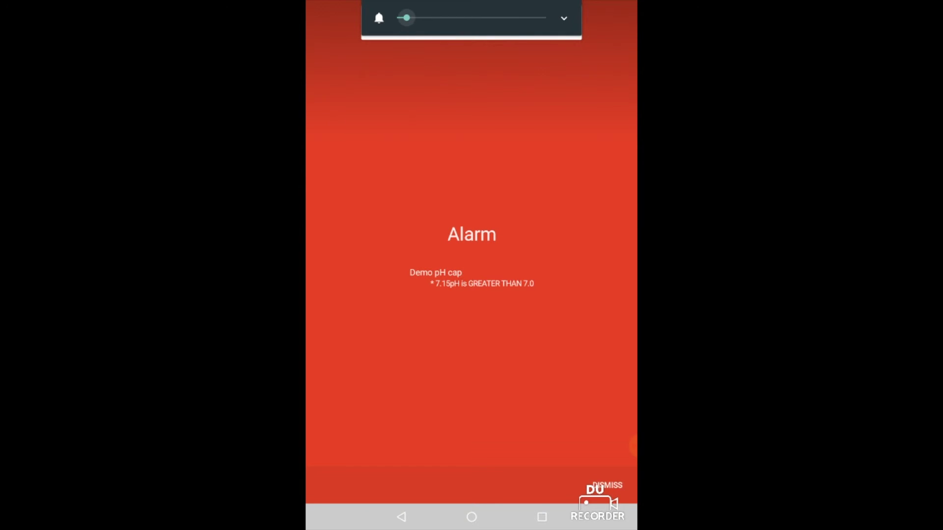
{"action": "left_click", "coordinate": [607, 486]}
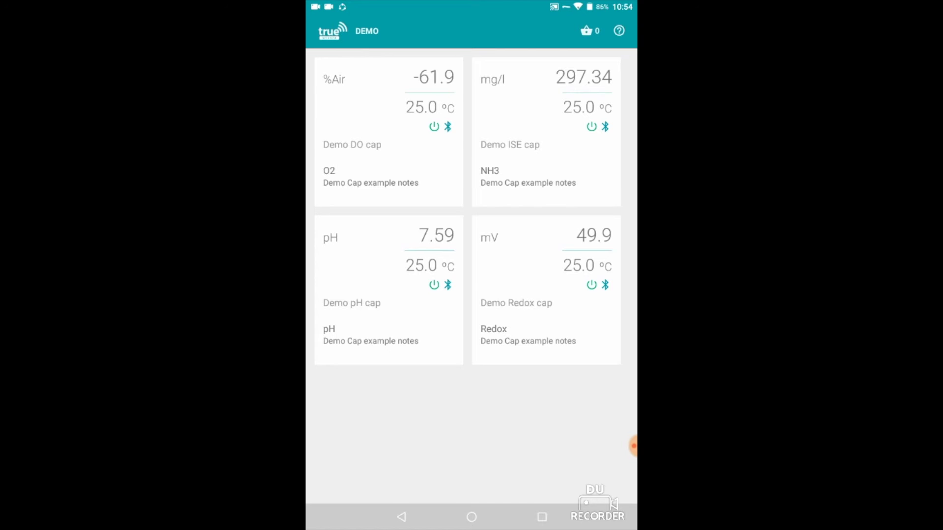
Log in as Administrator from the side drawer and save the pH 7.59 reading
{"action": "left_click_drag", "start_coordinate": [308, 300], "coordinate": [442, 300]}
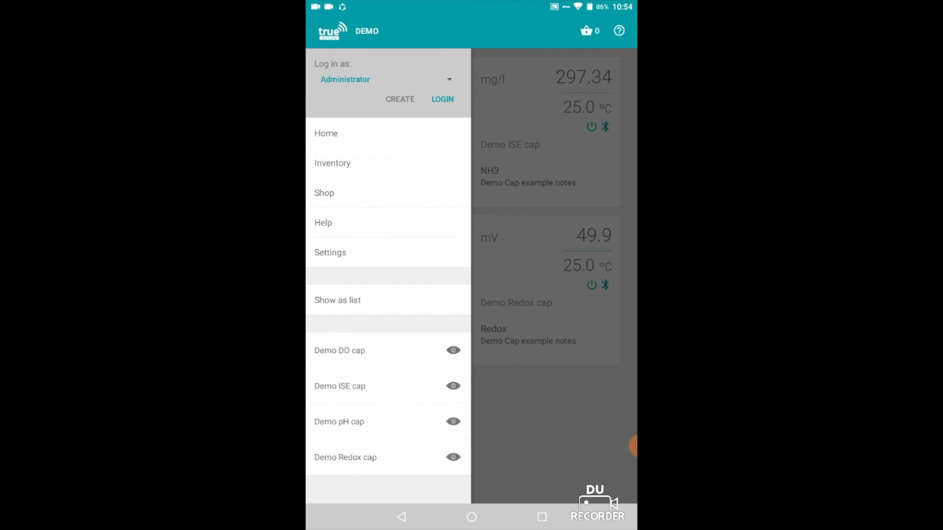
{"action": "left_click", "coordinate": [384, 79]}
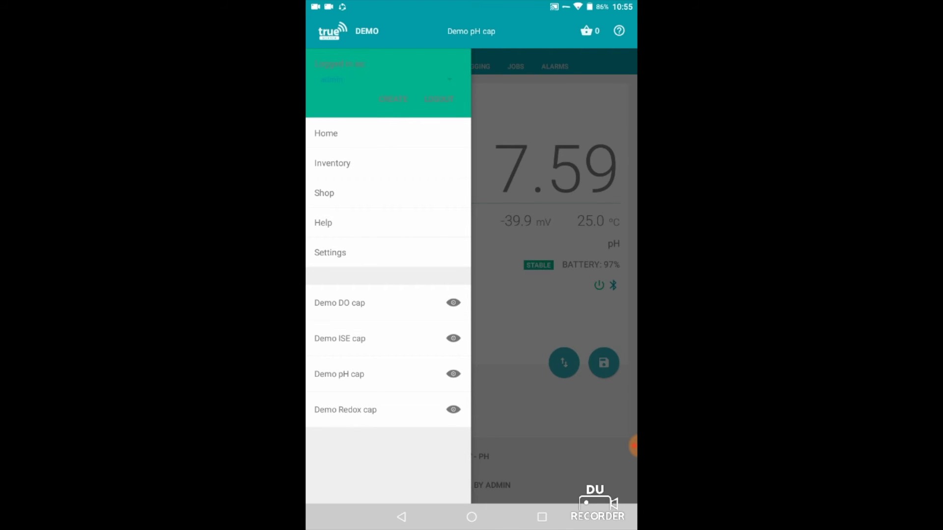
{"action": "left_click", "coordinate": [552, 295]}
{"action": "left_click", "coordinate": [604, 362]}
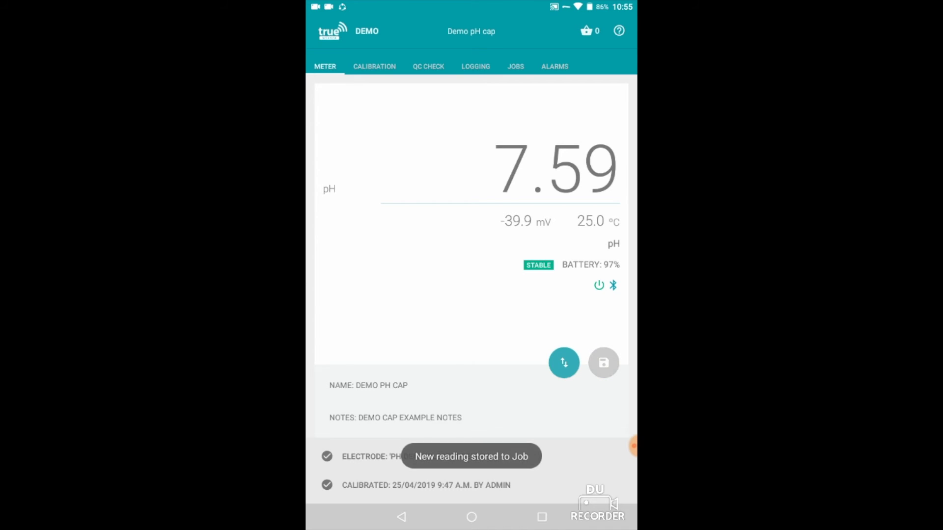
Expand READINGS 4 in Jobs to confirm it was stored 'by admin'
{"action": "left_click", "coordinate": [515, 65]}
{"action": "scroll", "coordinate": [472, 222], "scroll_direction": "down", "scroll_amount": 2}
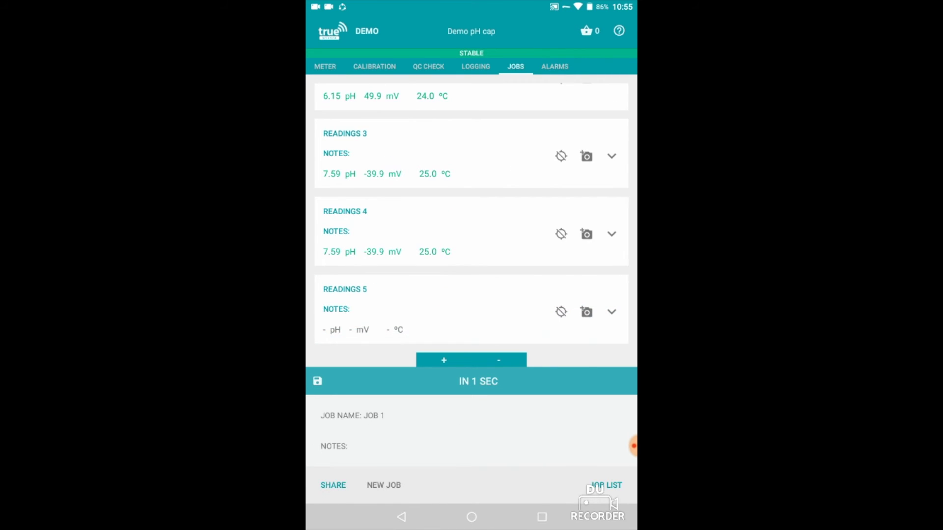
{"action": "left_click", "coordinate": [612, 235]}
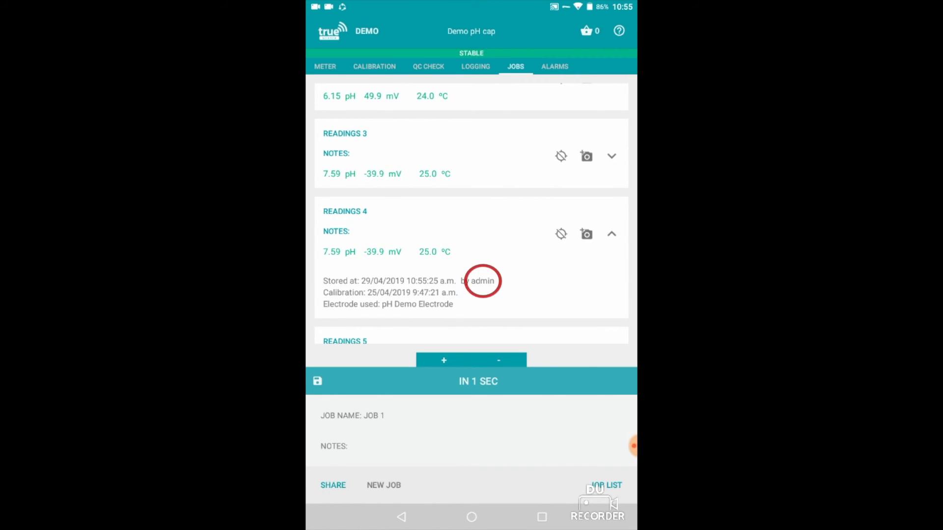